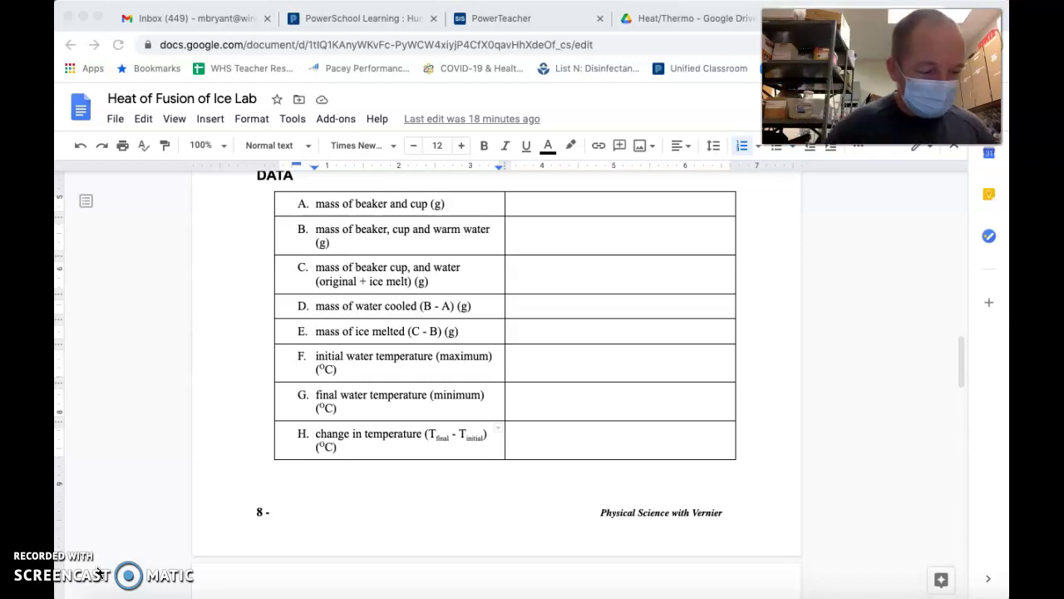
Enter 109.54 g for the beaker and cup in row A and 210.69 g with warm water in row B
click(569, 210)
click(551, 200)
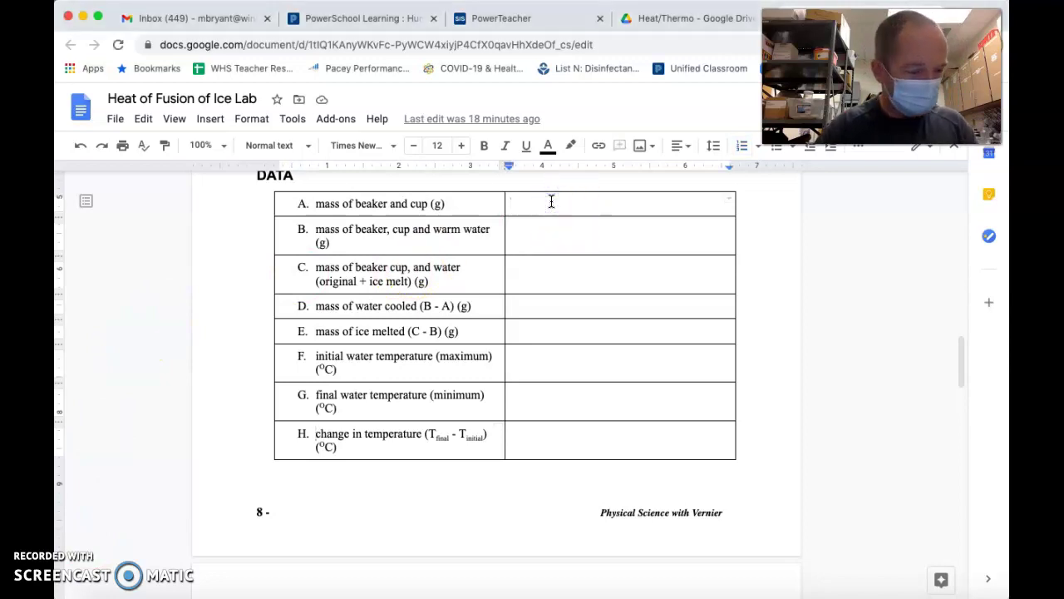
text(10)
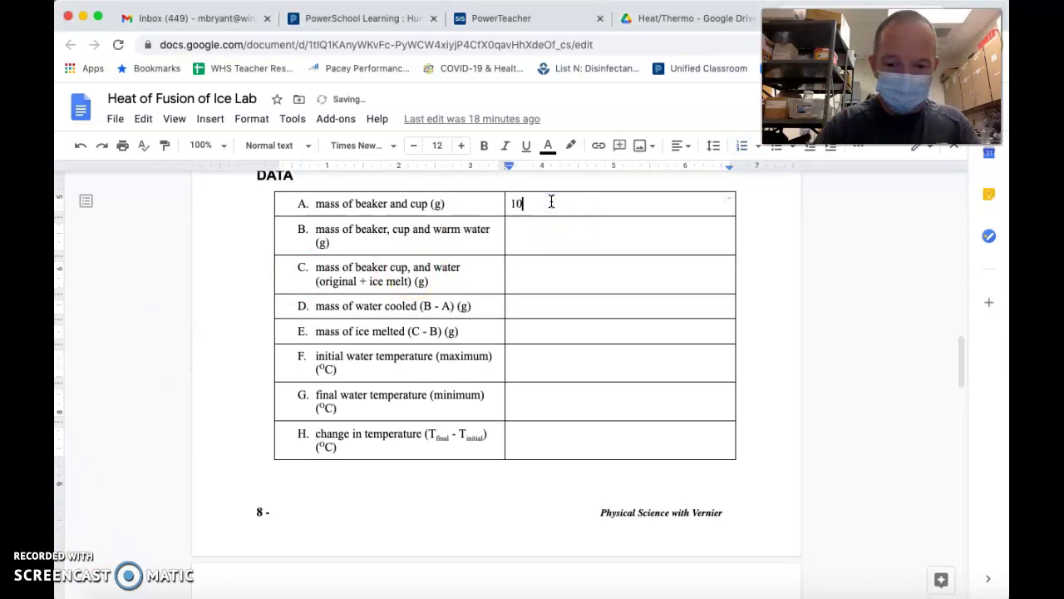
text(9.5)
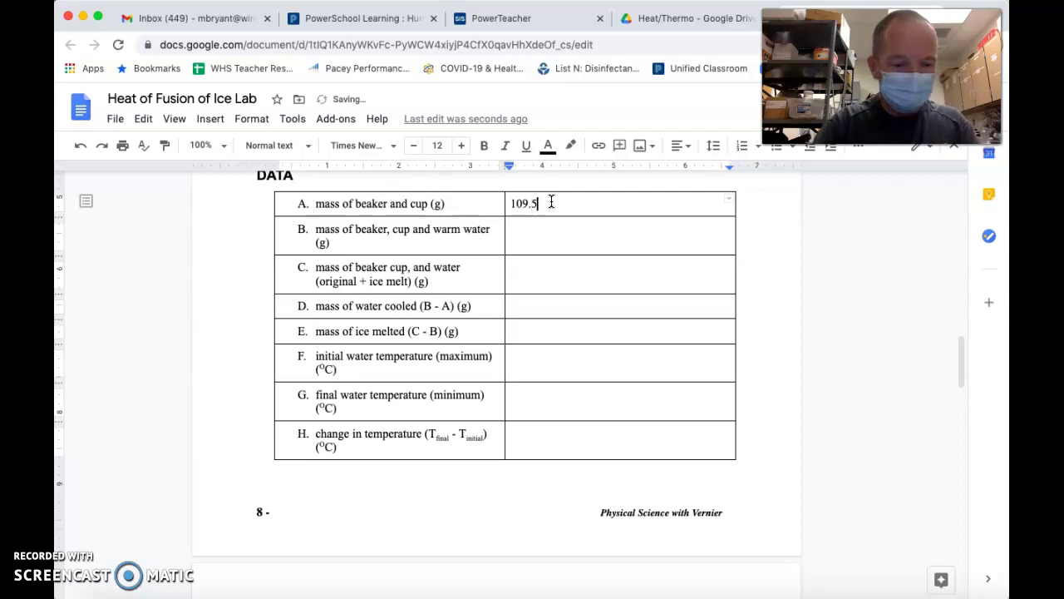
text(4)
click(548, 210)
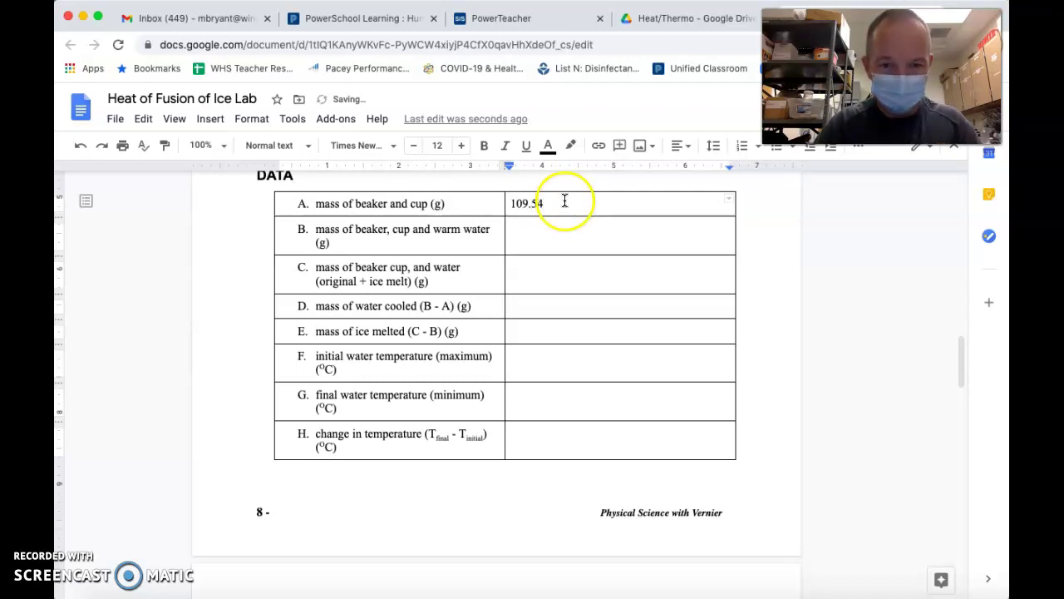
click(535, 232)
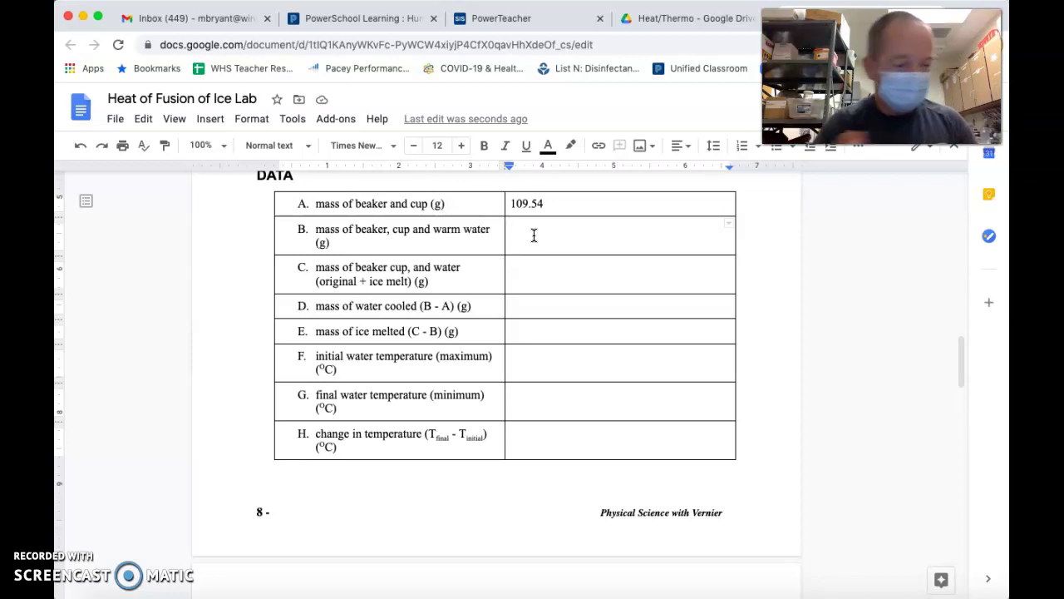
text(210)
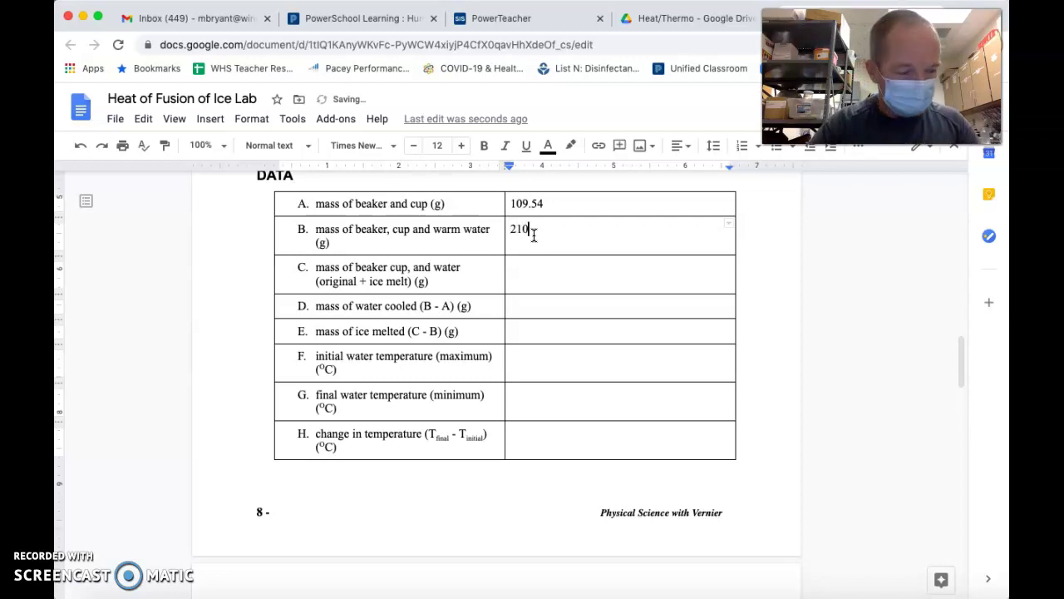
text(.6)
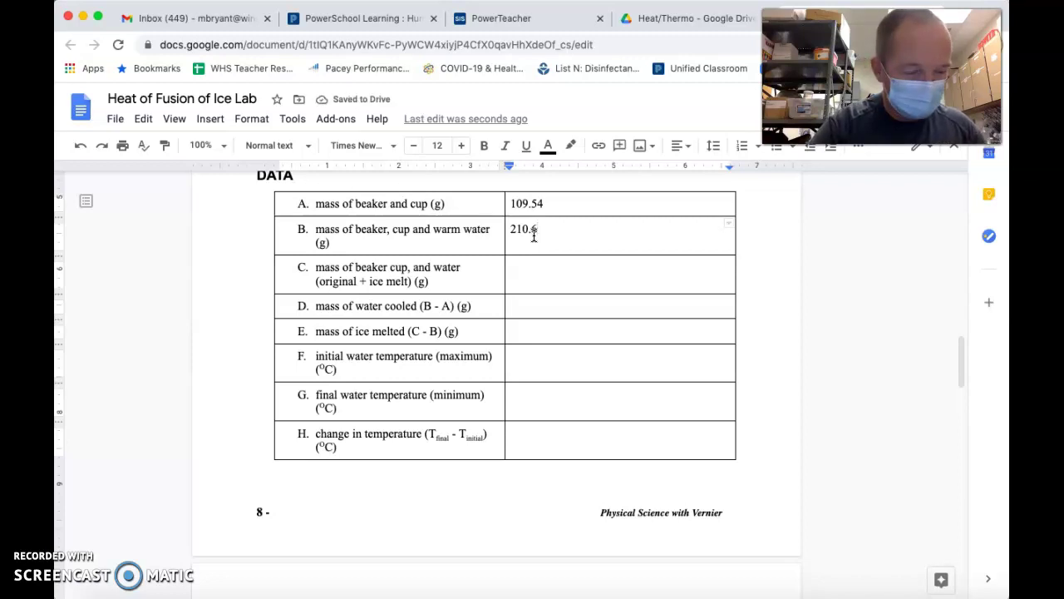
text(9)
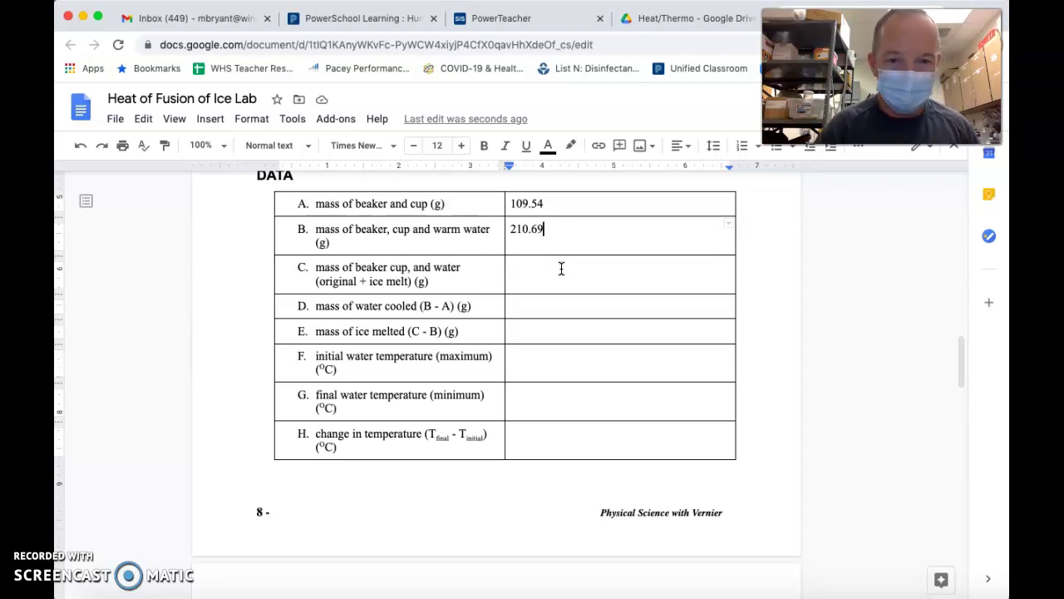
click(586, 257)
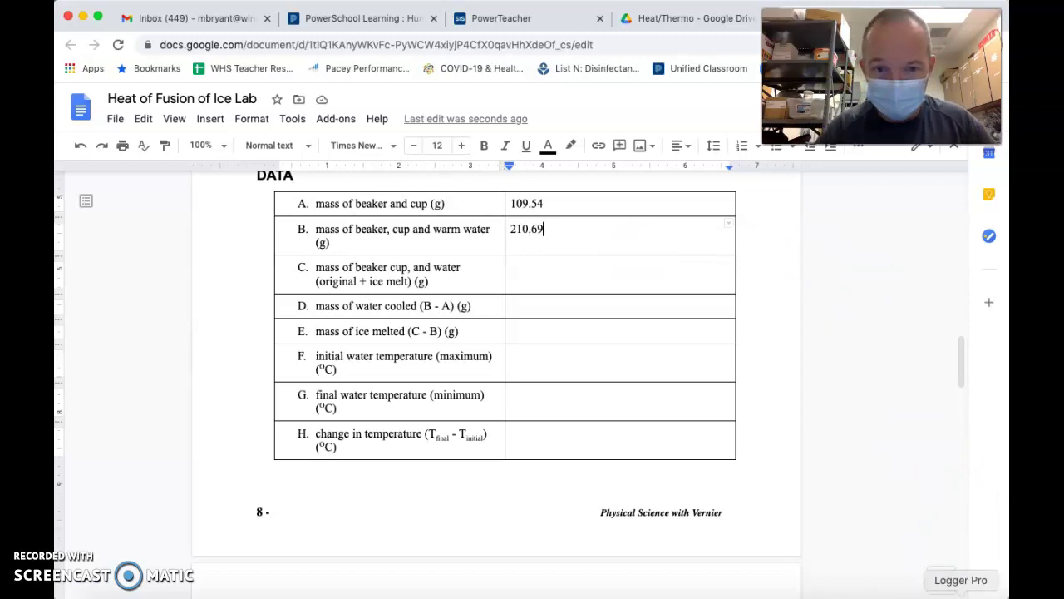
Switch to Logger Pro's 08 Heat of Fusion.cmbl graph, with the probe reading 34.2 °C
click(962, 594)
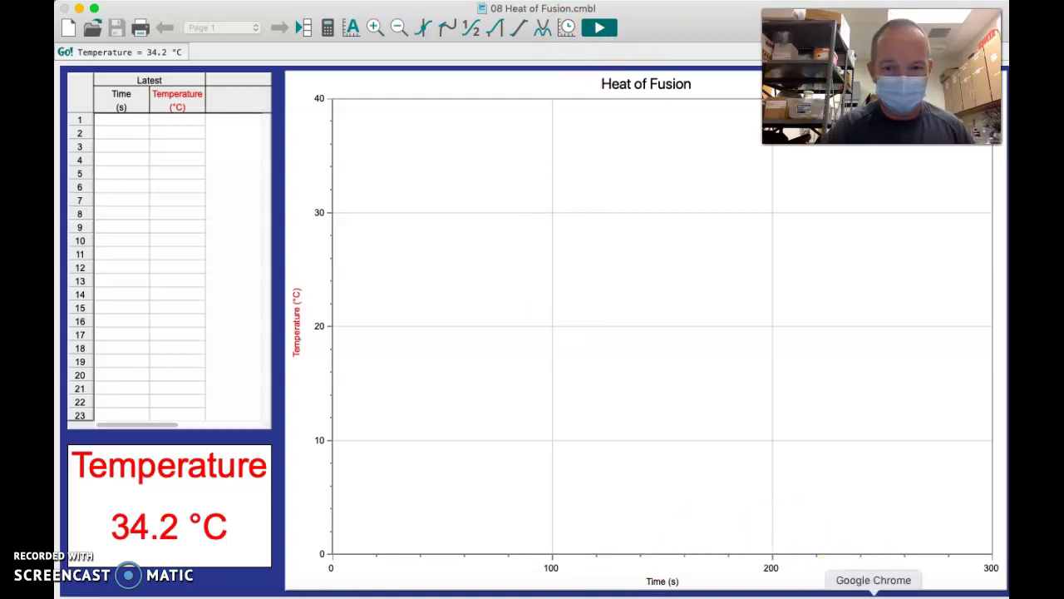
Back in the lab document, type 34.2 into row F's initial water temperature cell
click(873, 596)
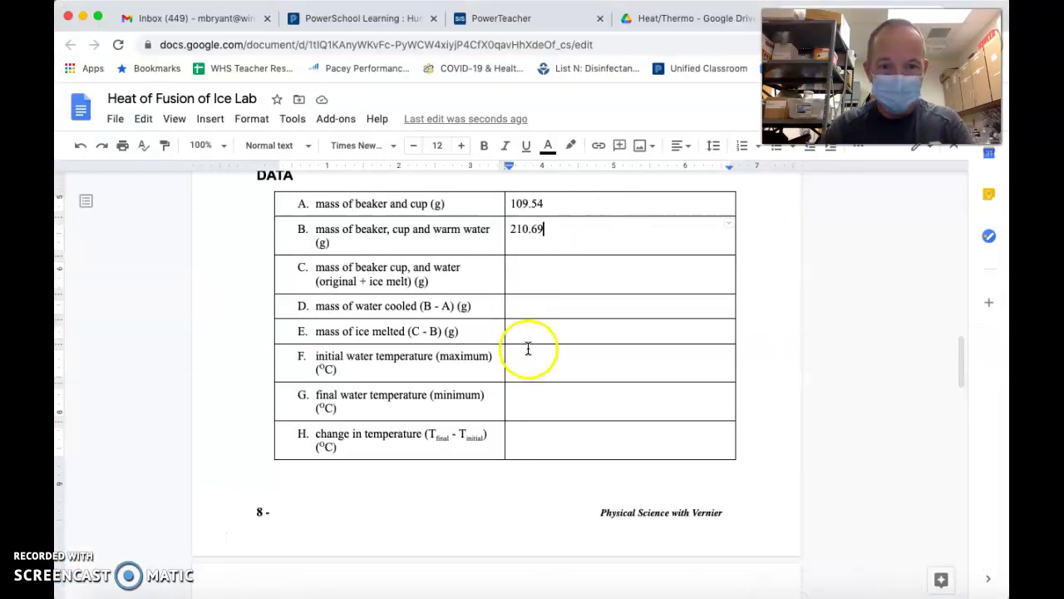
click(552, 360)
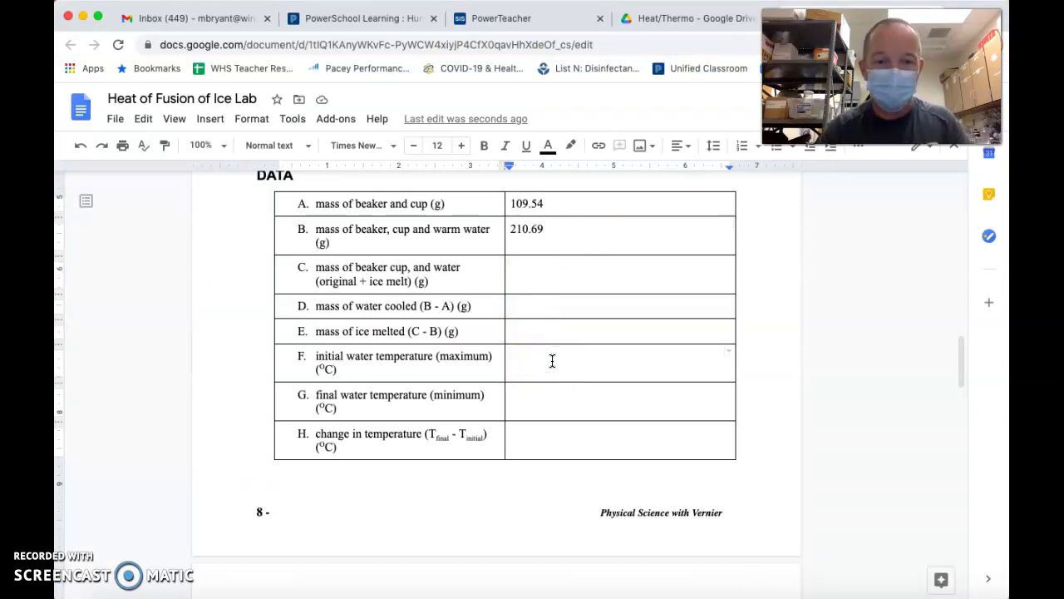
text(34.2)
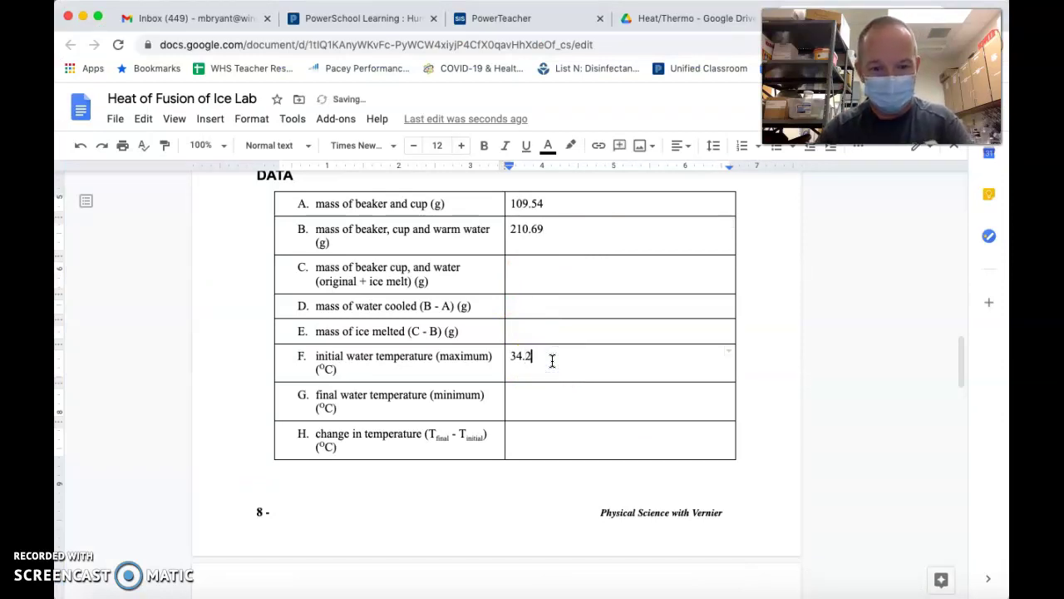
click(594, 381)
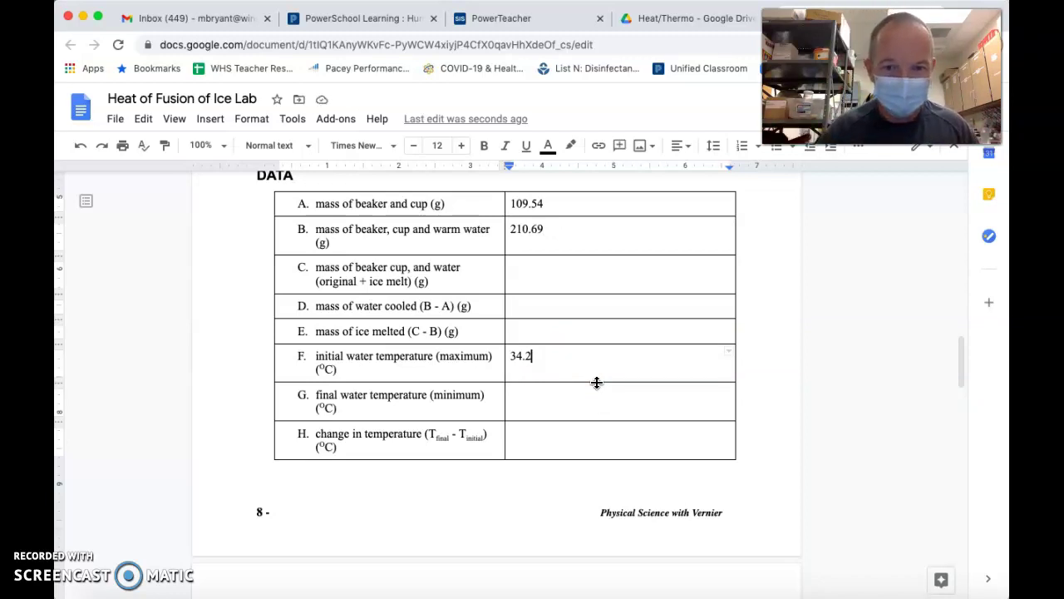
click(555, 343)
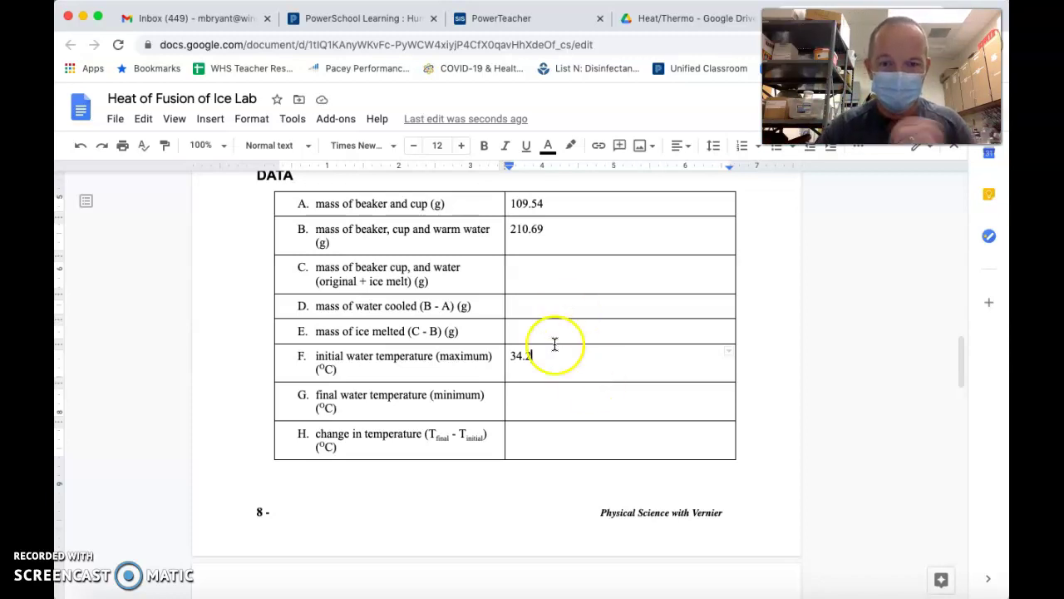
click(547, 372)
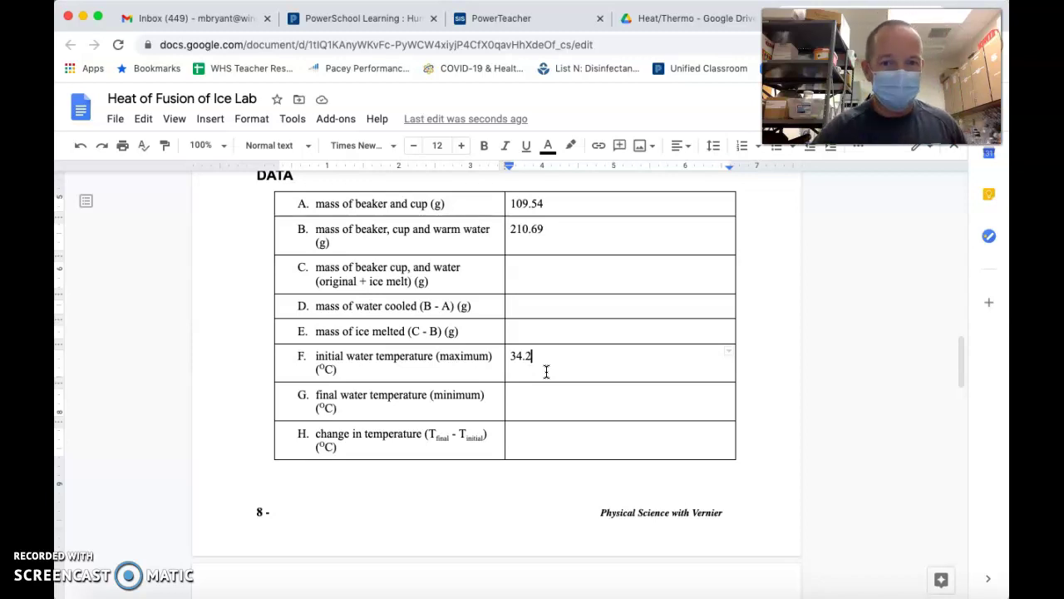
Start collection in Logger Pro and note the probe's updated reading of 33.7 °C
click(960, 592)
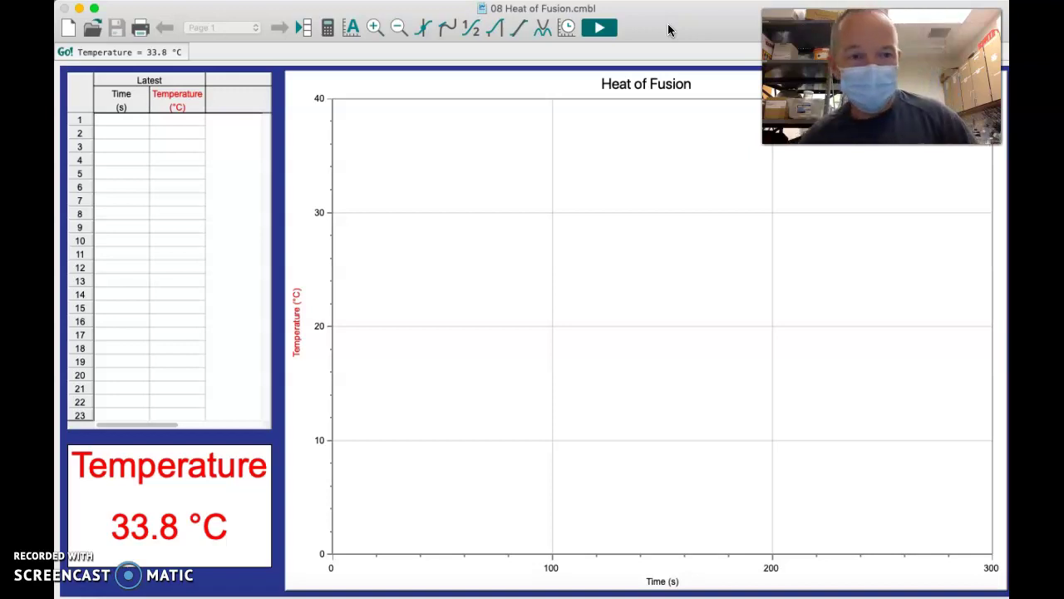
click(601, 30)
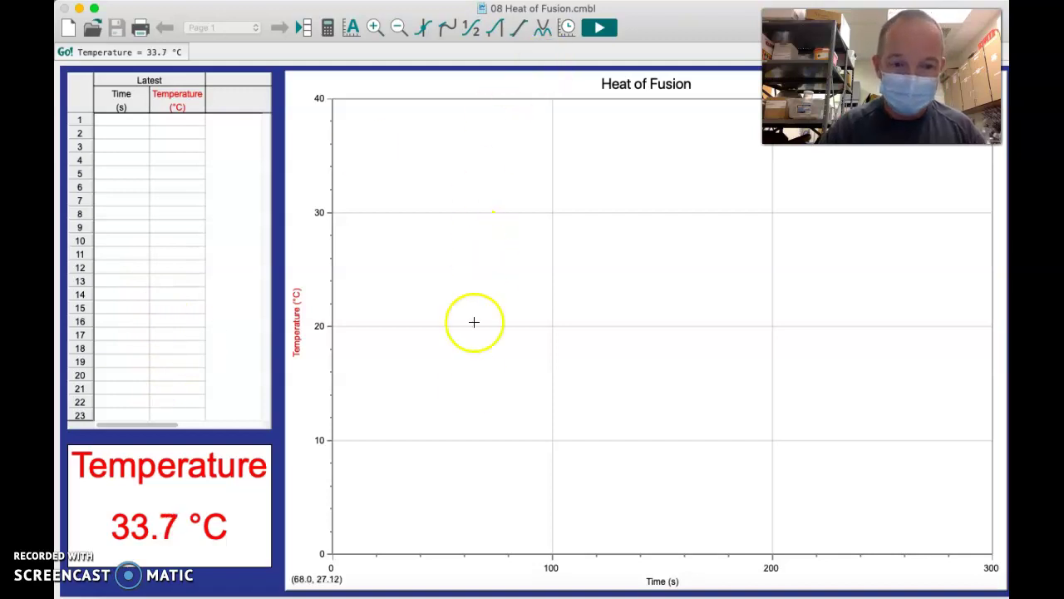
click(483, 435)
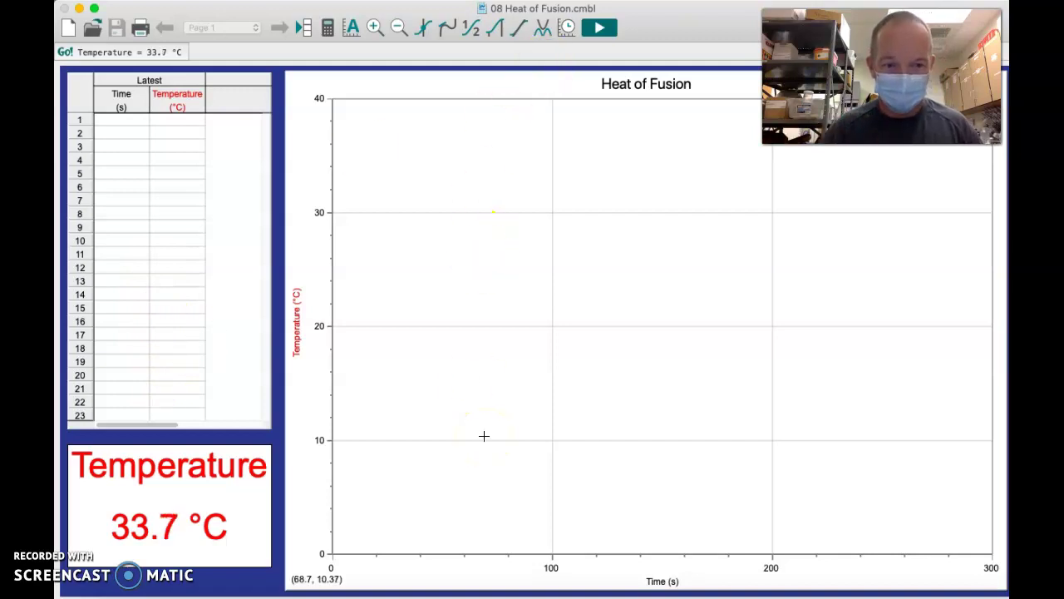
click(663, 499)
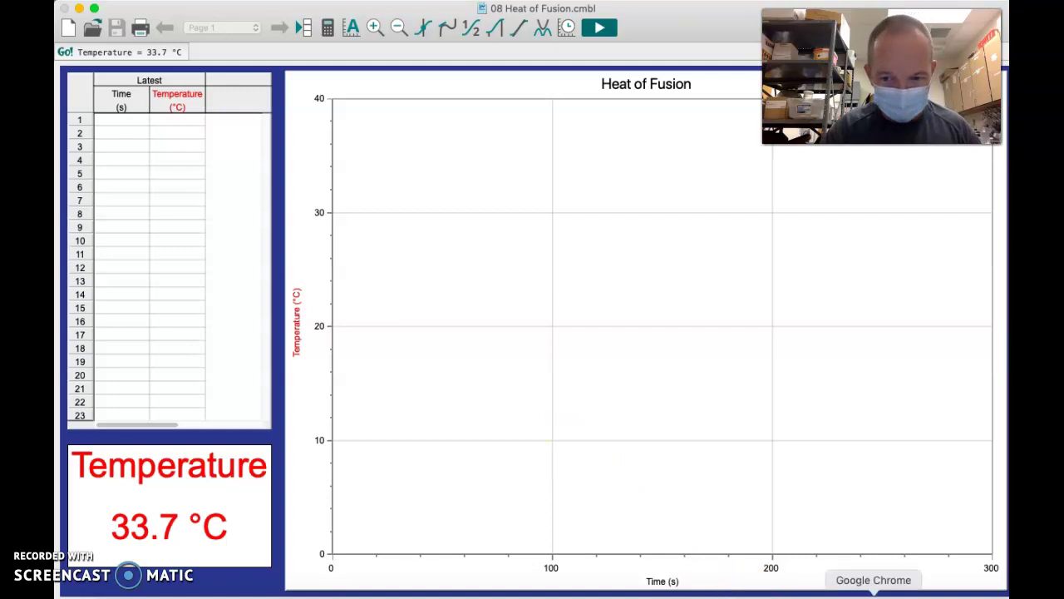
Change row F's value from 34.2 to 33.7 °C, then return to Logger Pro
click(873, 594)
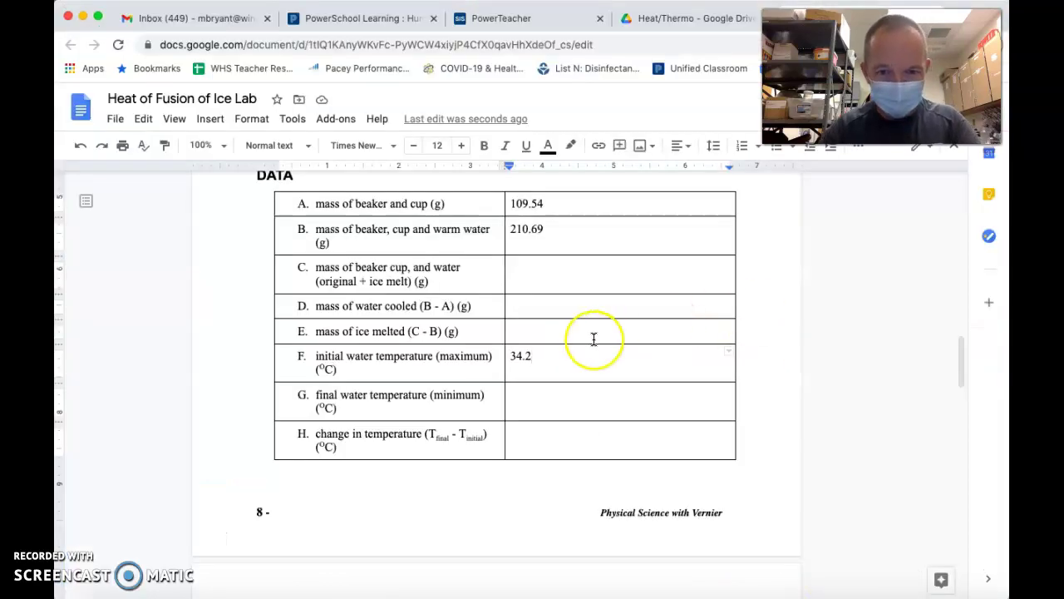
key(BackSpace)
key(BackSpace)
key(BackSpace)
text(3.7)
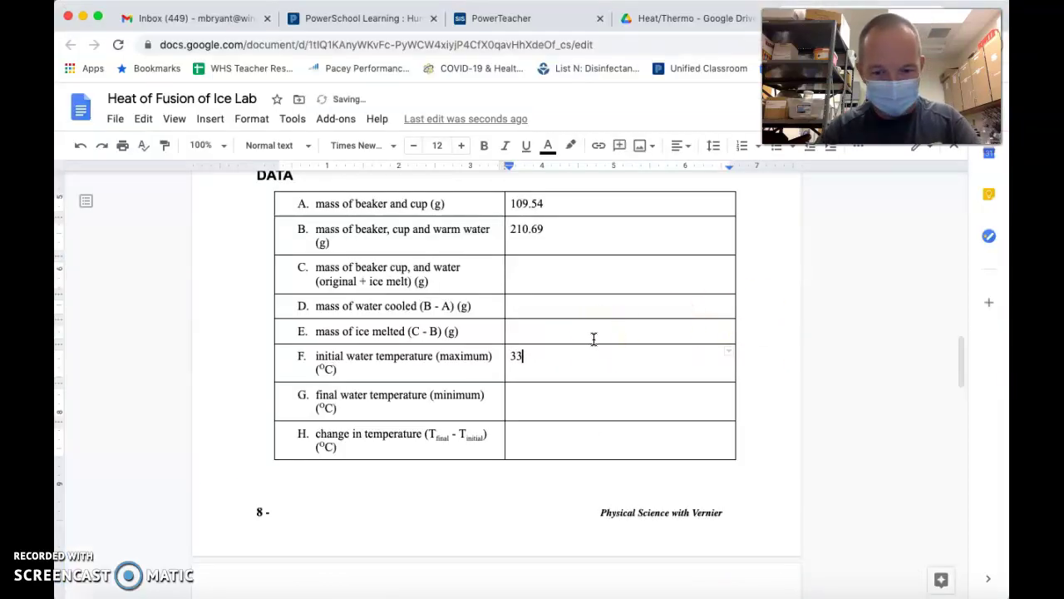
click(772, 563)
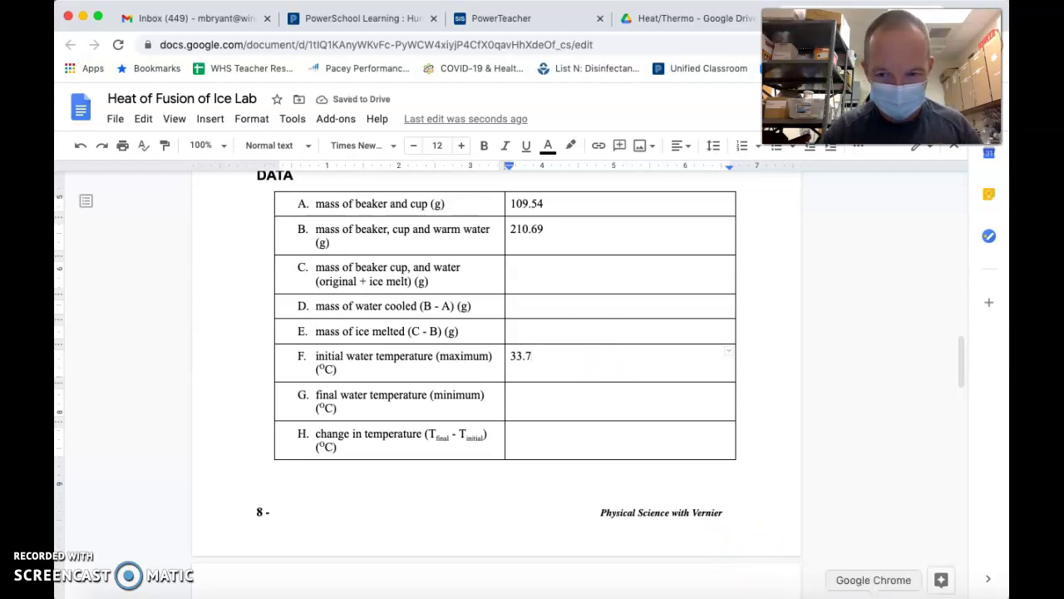
click(961, 593)
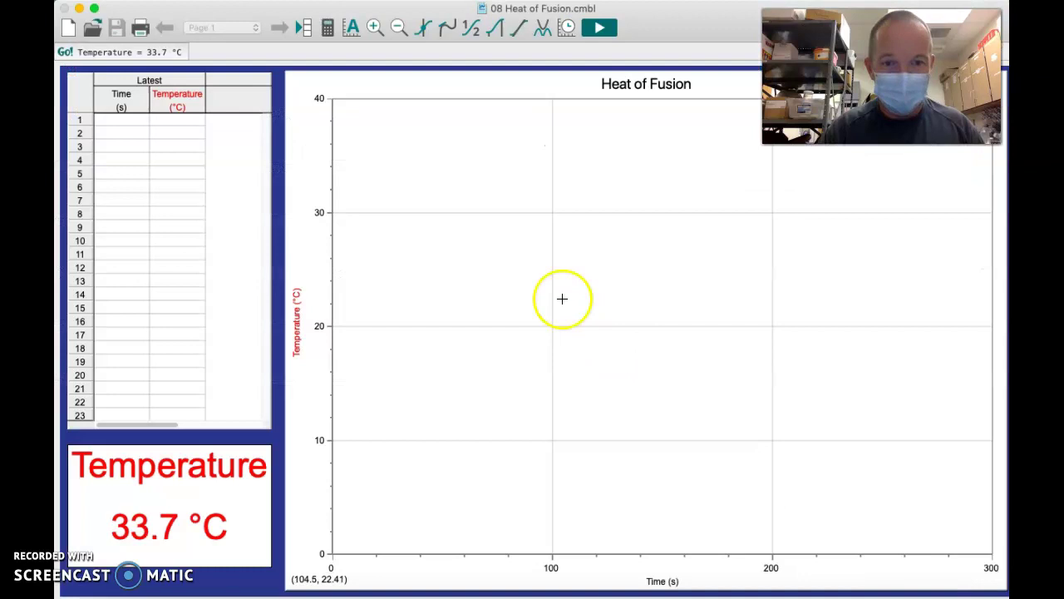
Start data collection so the temperature curve plots down from 33.6 °C
click(599, 30)
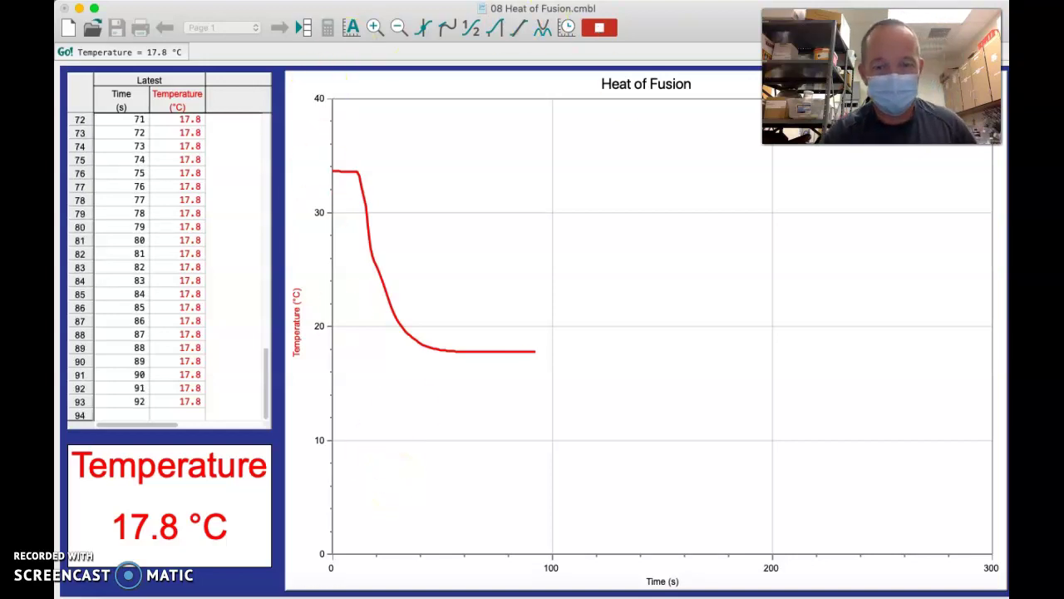
Stop data collection after about 100 s, once the curve flattens at 17.8 °C
click(617, 32)
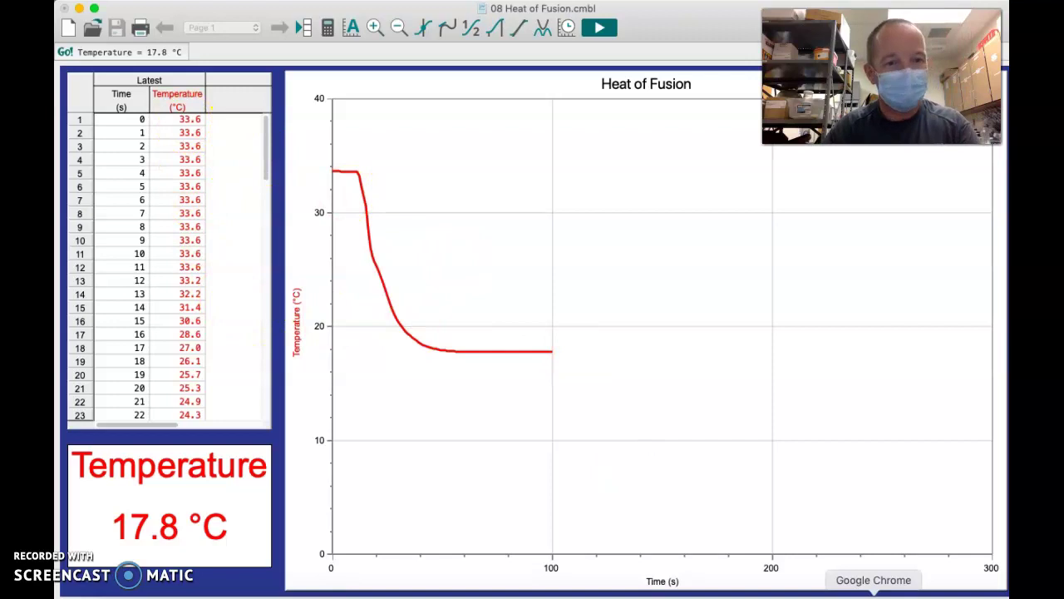
Fix row F's last digit so it reads 33.6 °C, then go back to the Logger Pro graph
click(874, 593)
click(530, 359)
key(BackSpace)
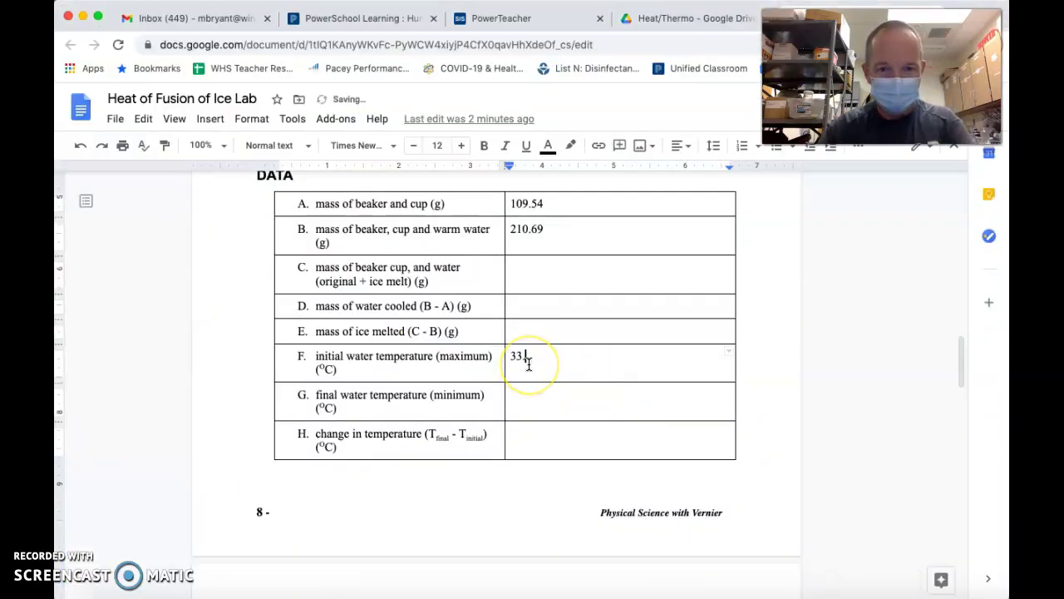
text(6)
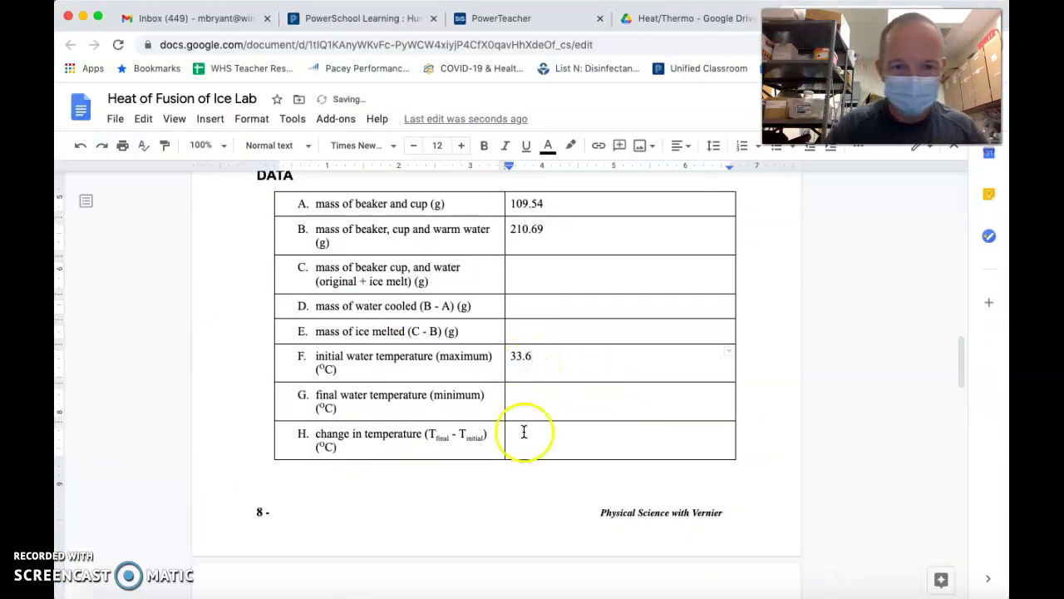
click(539, 400)
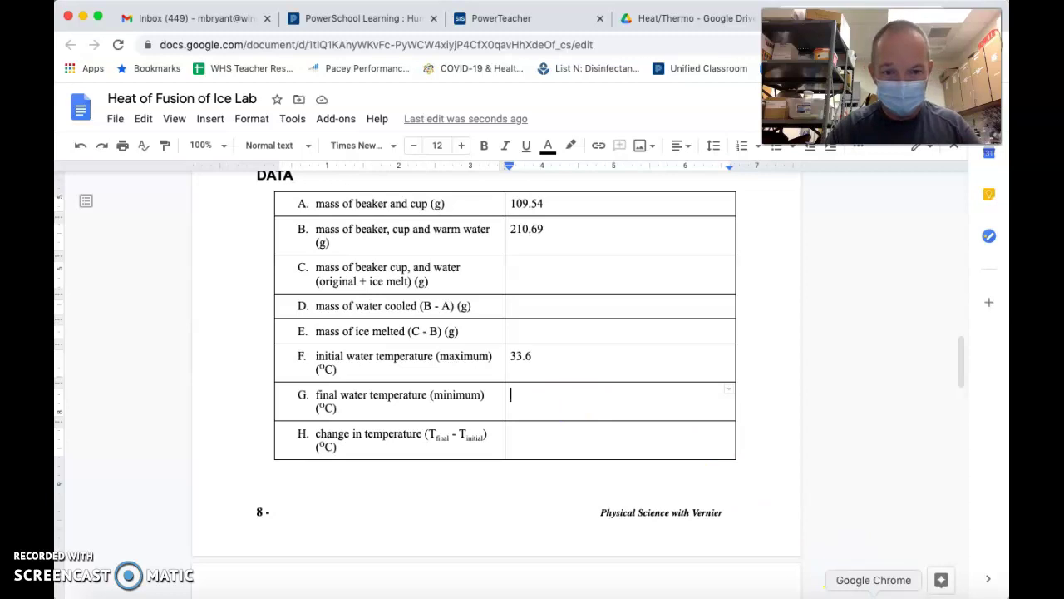
click(961, 593)
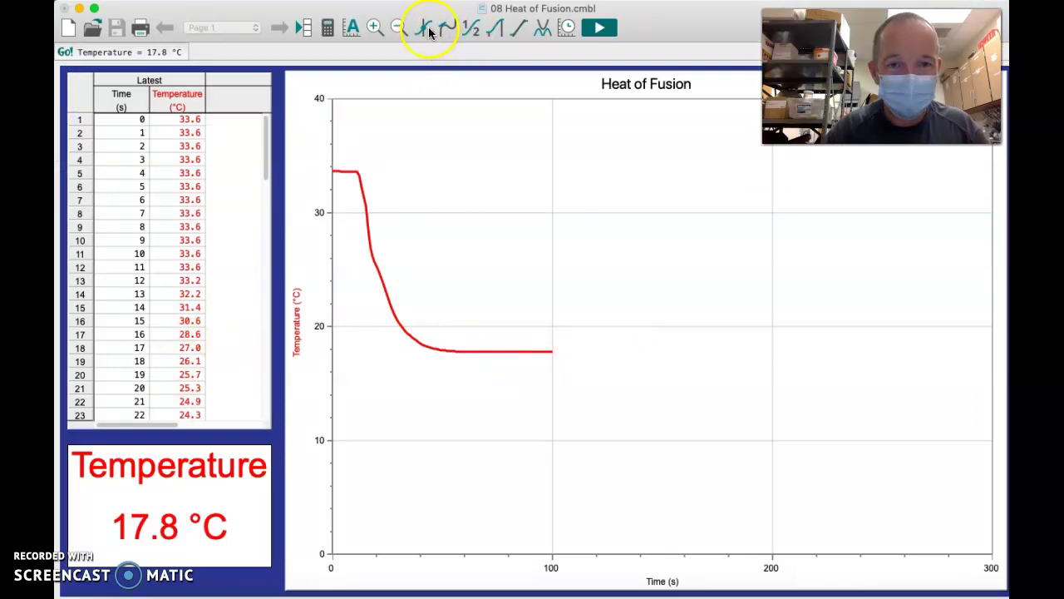
Display Temperature statistics: minimum 17.76 °C at 68 s, maximum 33.64 °C at 0 s
click(471, 28)
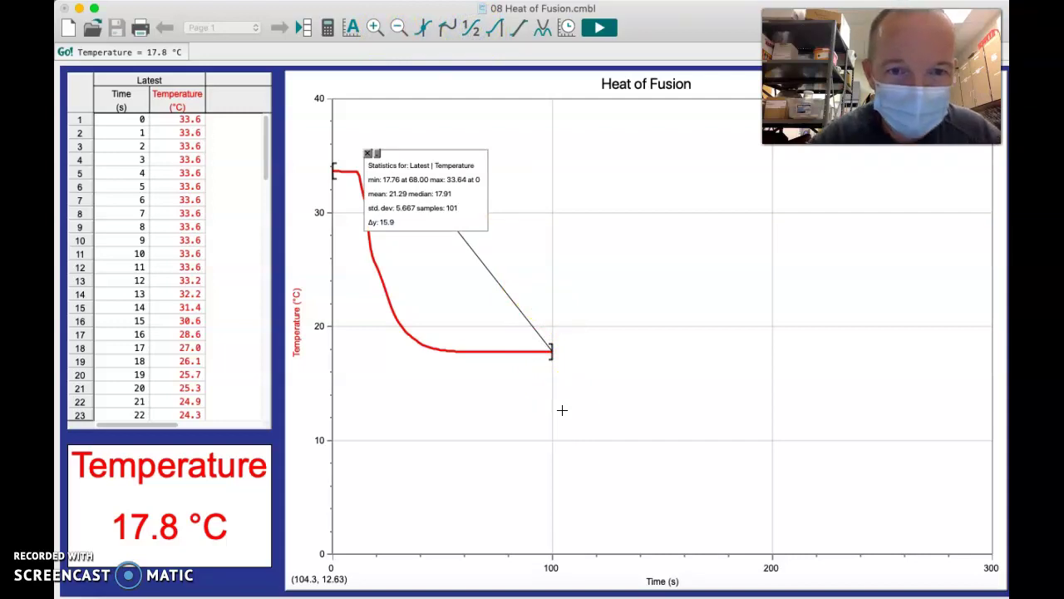
click(432, 173)
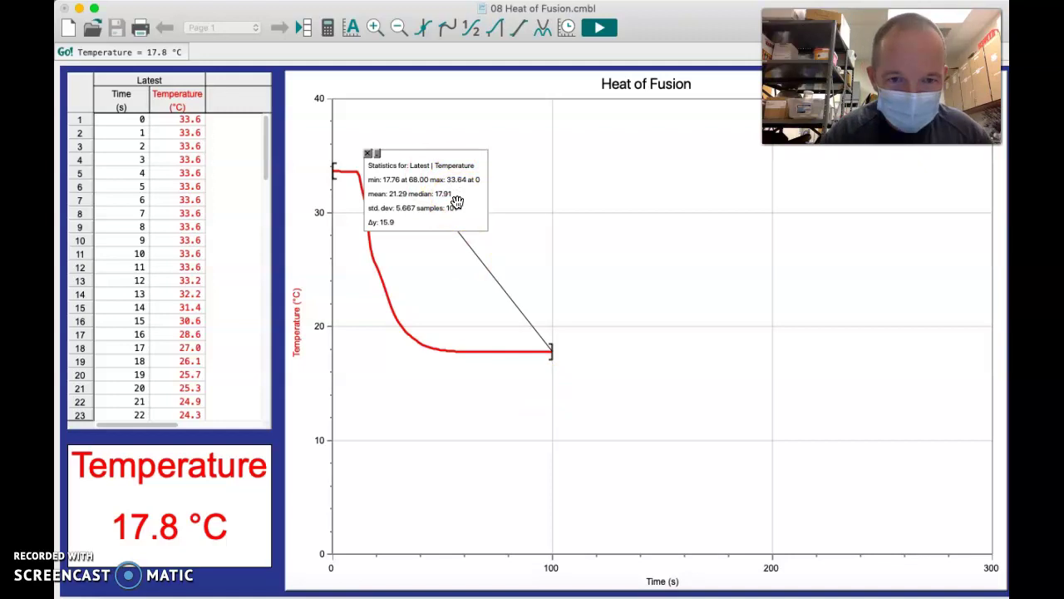
drag(444, 237, 393, 207)
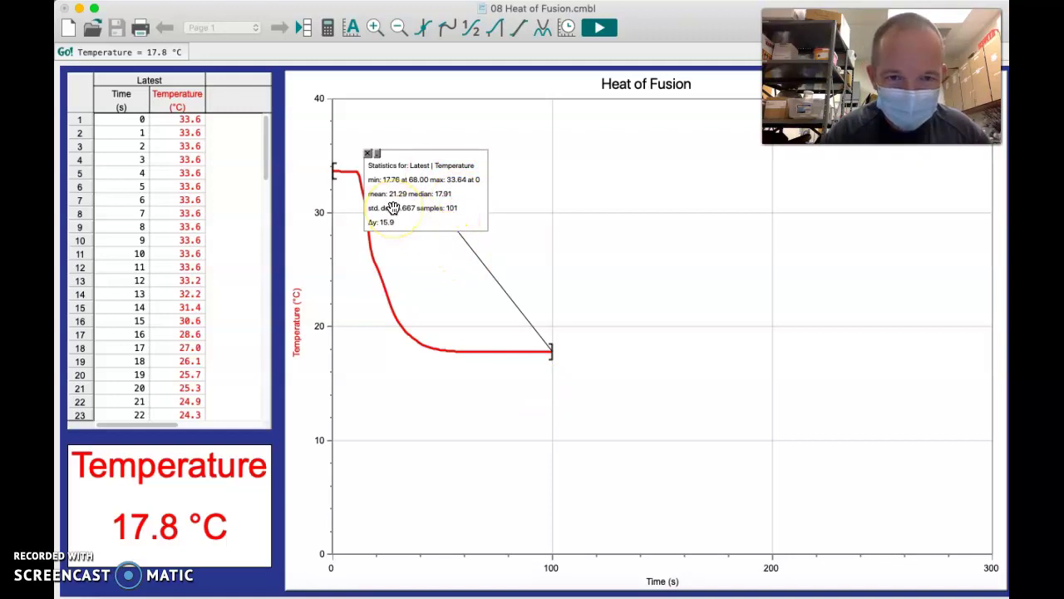
click(459, 313)
drag(459, 314, 442, 354)
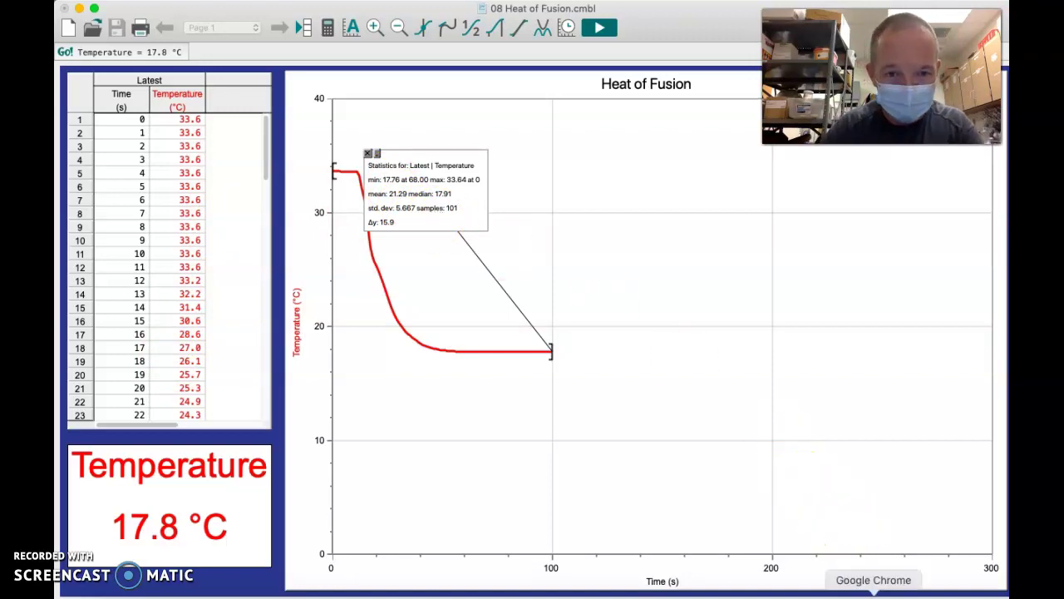
Append 4 so row F reads 33.64, and enter 17.76 as row G's final temperature
click(873, 592)
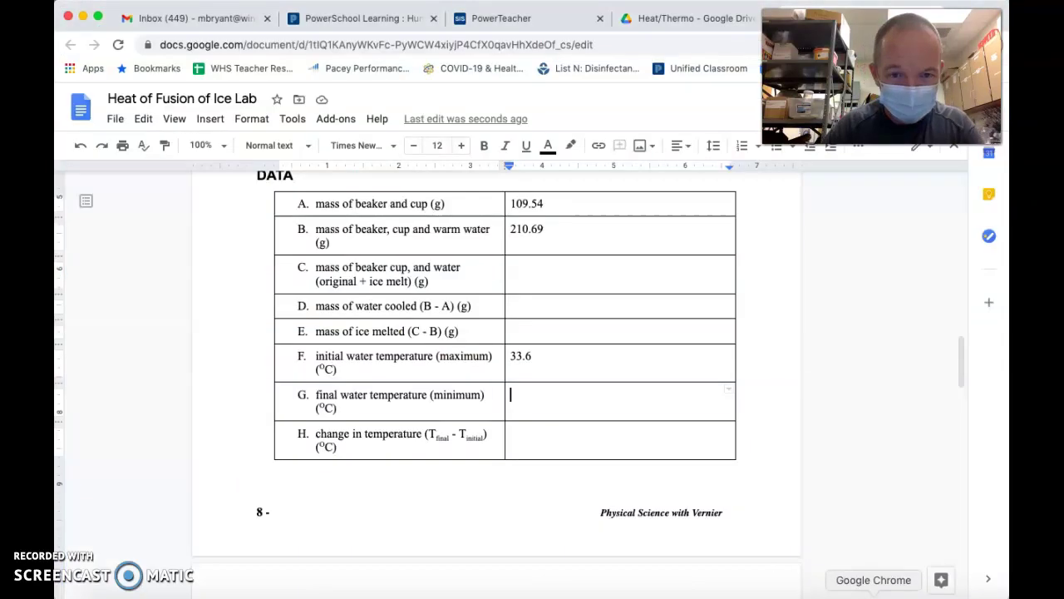
click(545, 356)
text(4)
click(535, 392)
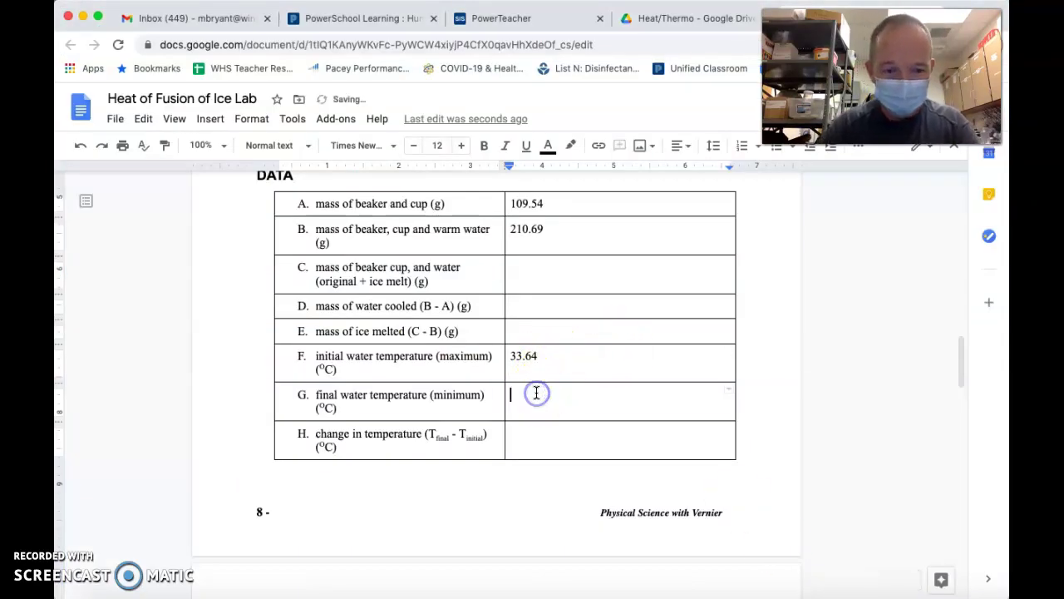
text(17.76)
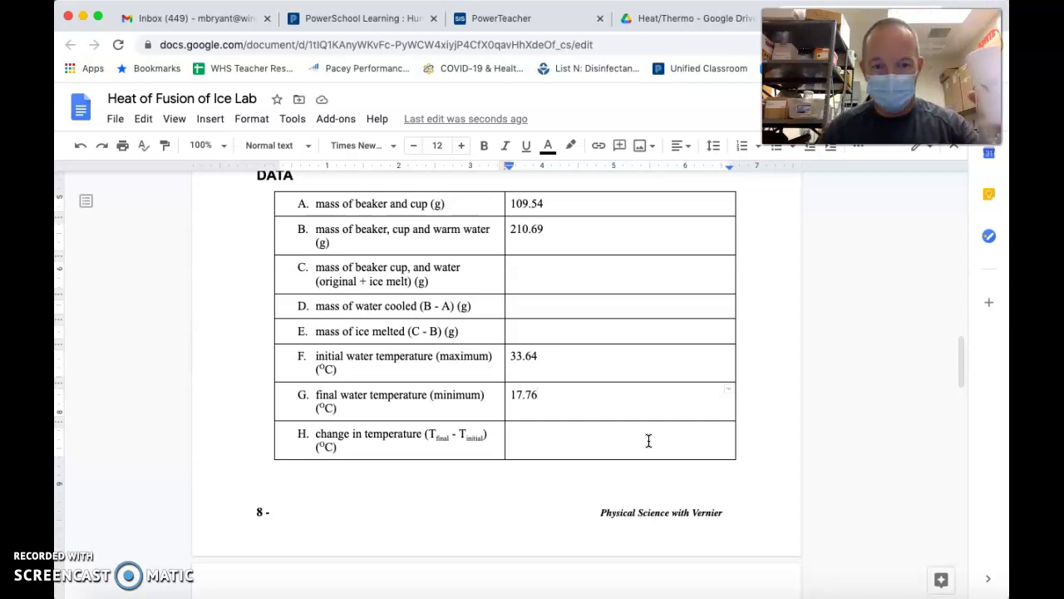
Add a comma after 'beaker' so row C's label reads 'beaker, cup'
click(736, 185)
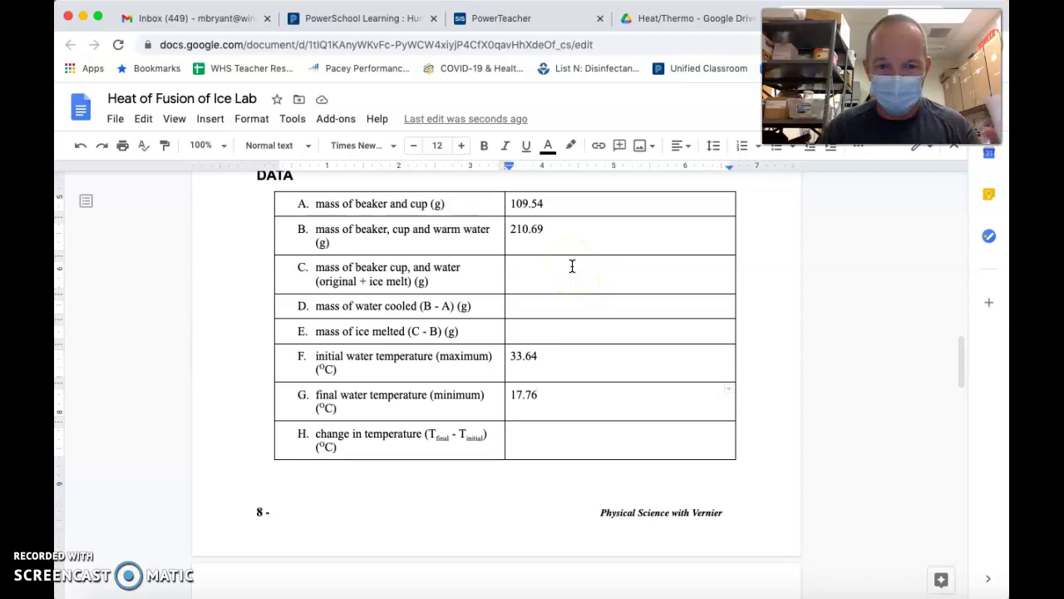
click(394, 268)
key(BackSpace)
text(,)
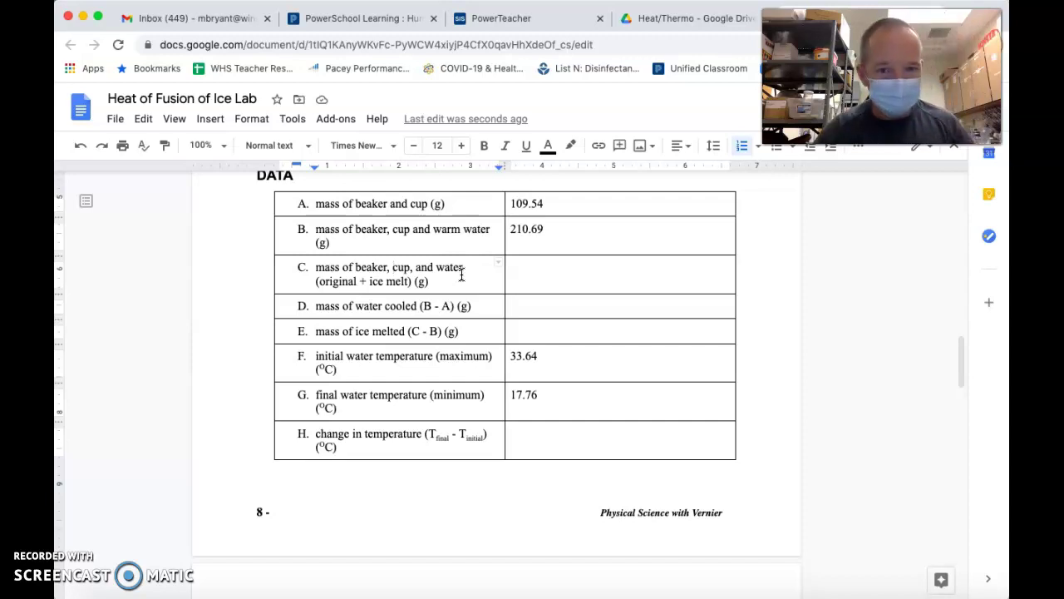
Enter 229.39 as row C's mass, without the g unit
click(582, 287)
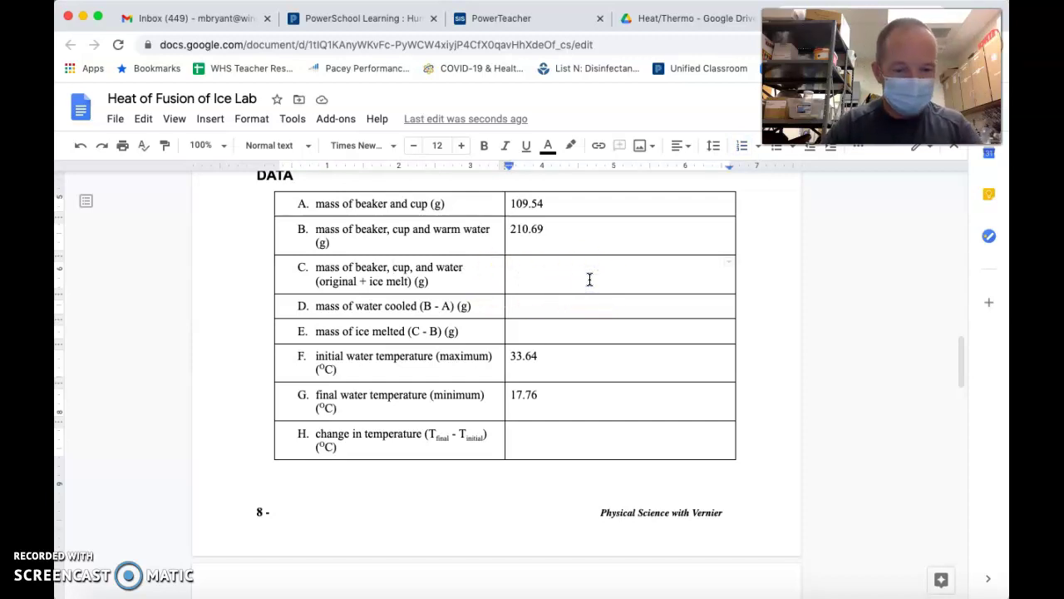
text(229)
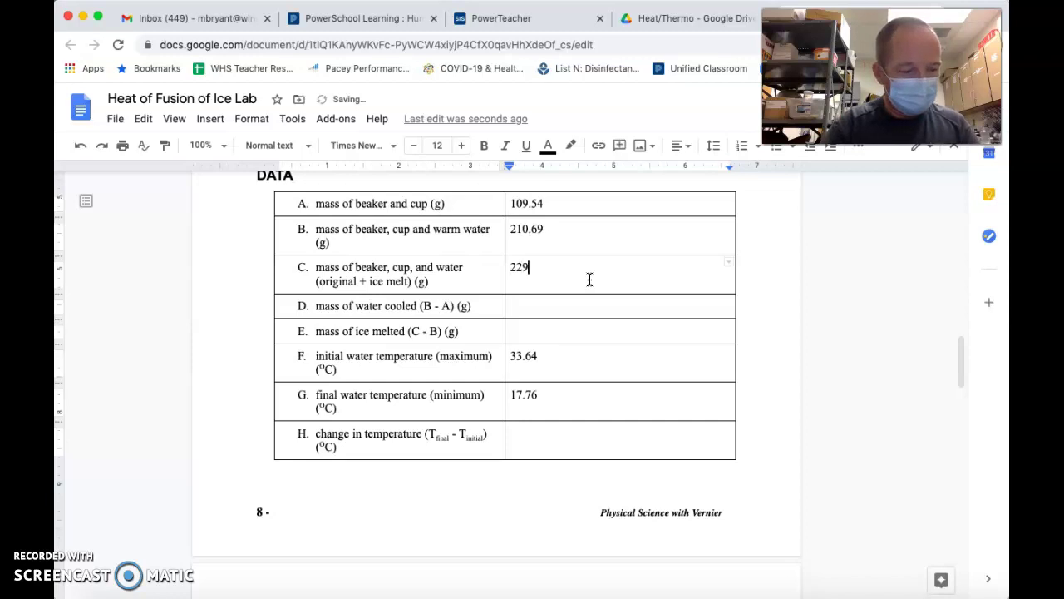
text(.3)
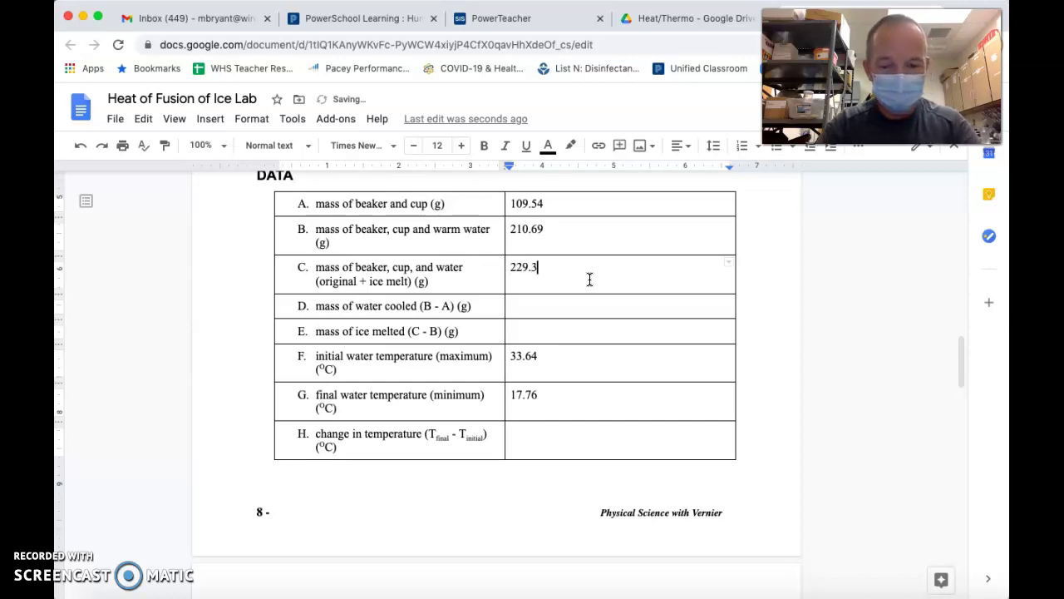
text(9 g)
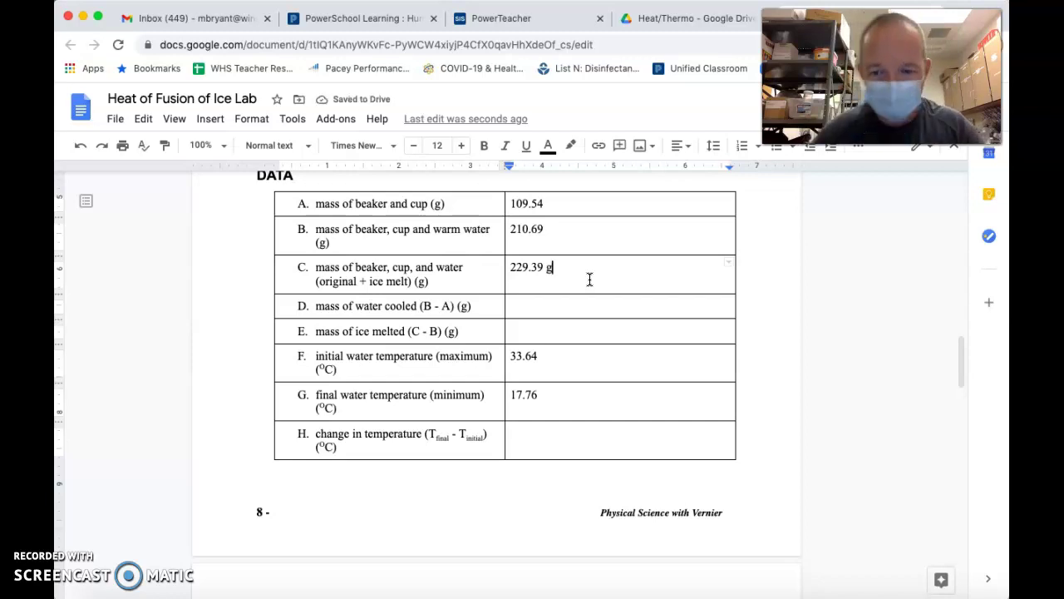
key(BackSpace)
key(BackSpace)
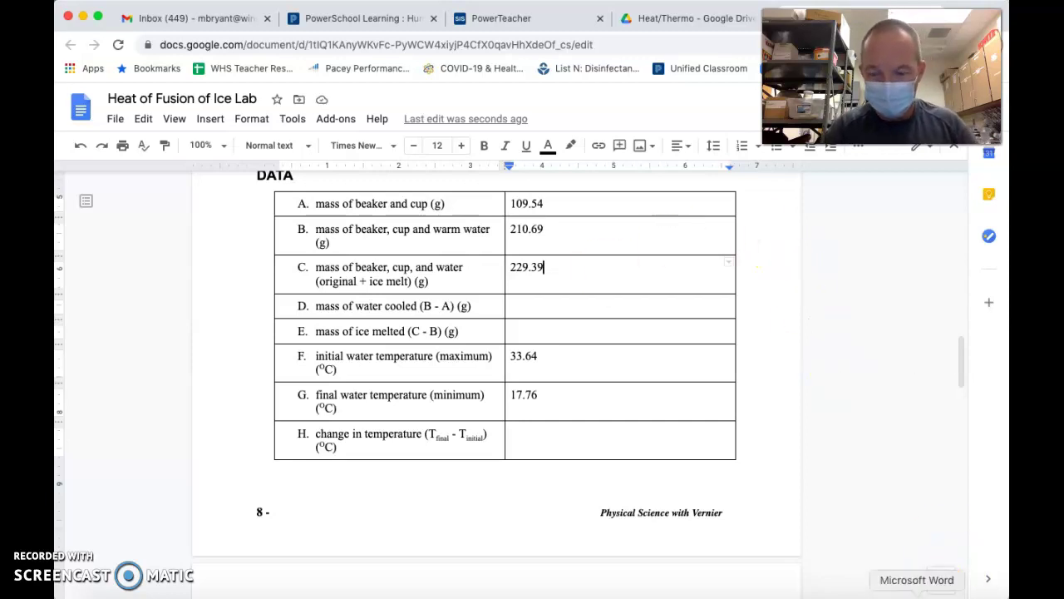
Bring Logger Pro forward to show the finished cooling curve and its run statistics
click(961, 592)
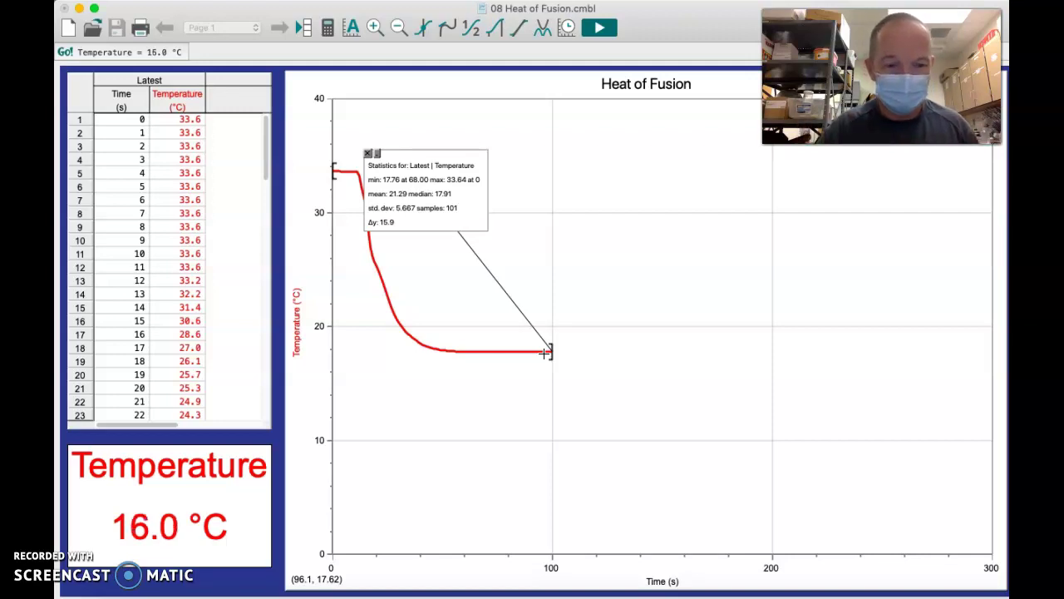
click(116, 454)
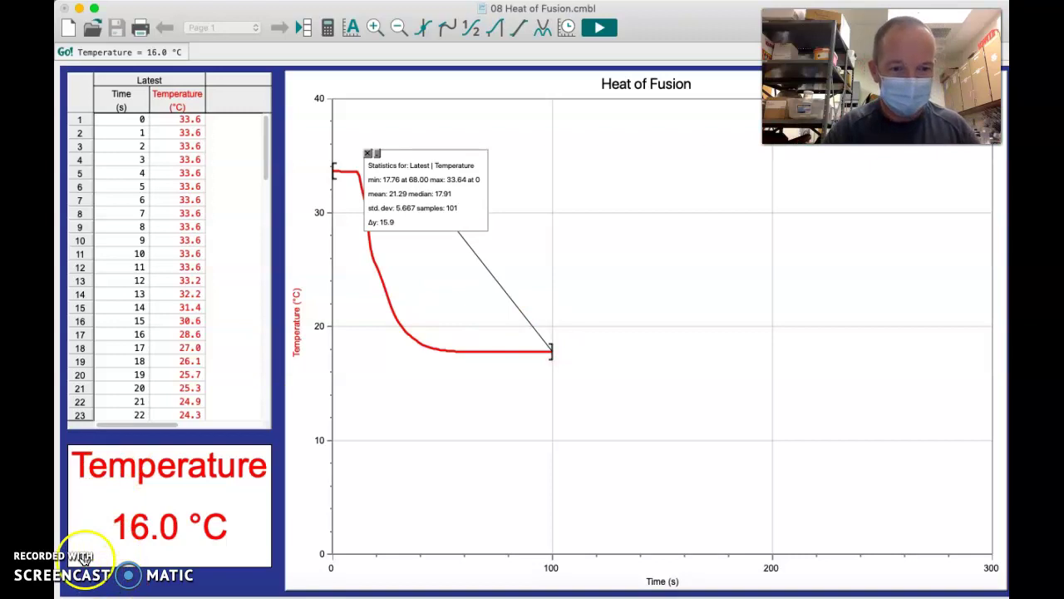